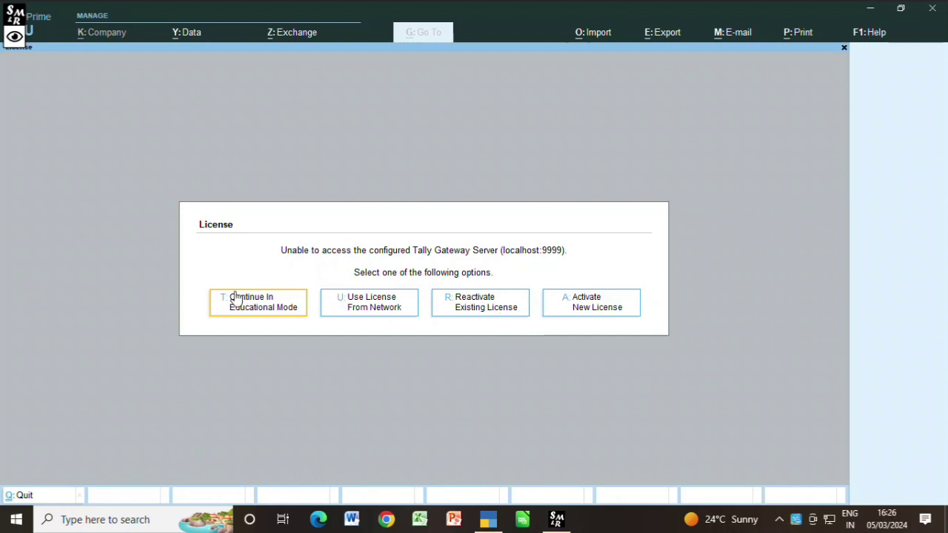
Step: Continue in educational mode, skip the existing company's login, and choose Create Company
left_click(271, 303)
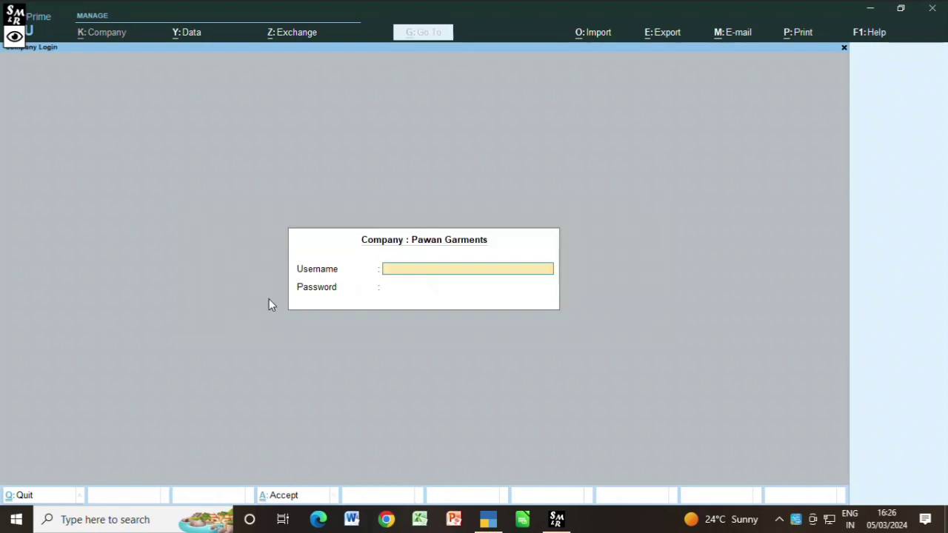
key("Escape")
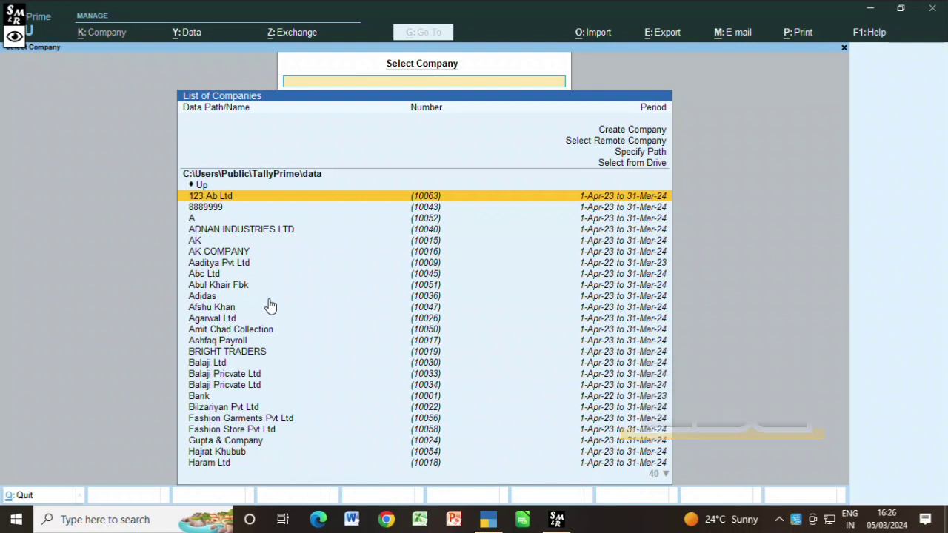
key("Down")
key("Down")
key("Down")
key("Down")
key("Down")
key("Down")
key("Down")
key("Down")
key("Down")
key("Down")
key("Down")
key("Down")
key("Down")
key("Down")
key("Down")
key("Down")
key("Down")
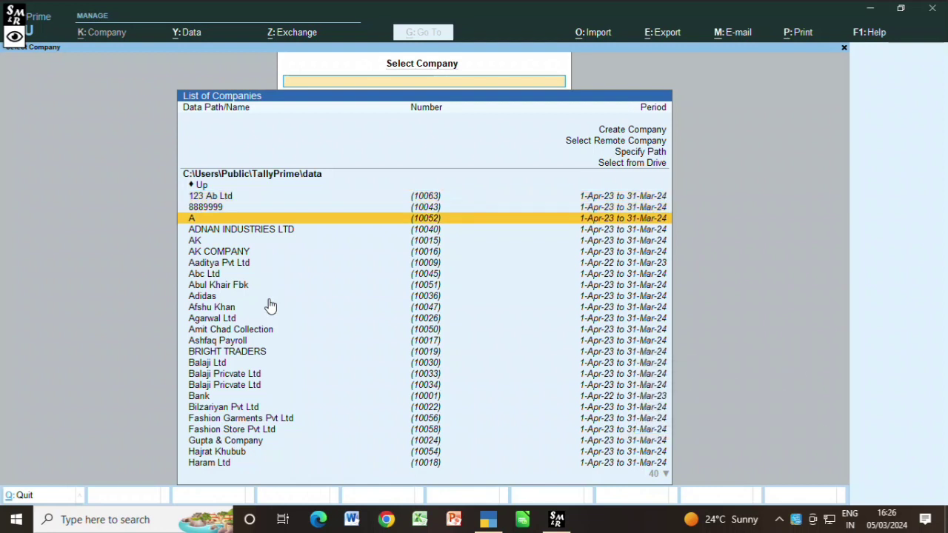
key("Down")
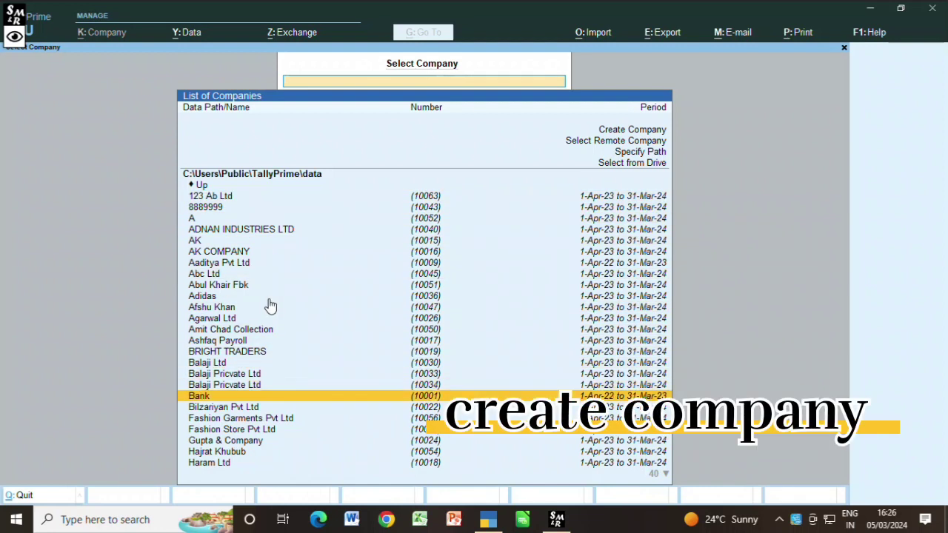
key("Up")
key("Up")
key("Up")
key("Up")
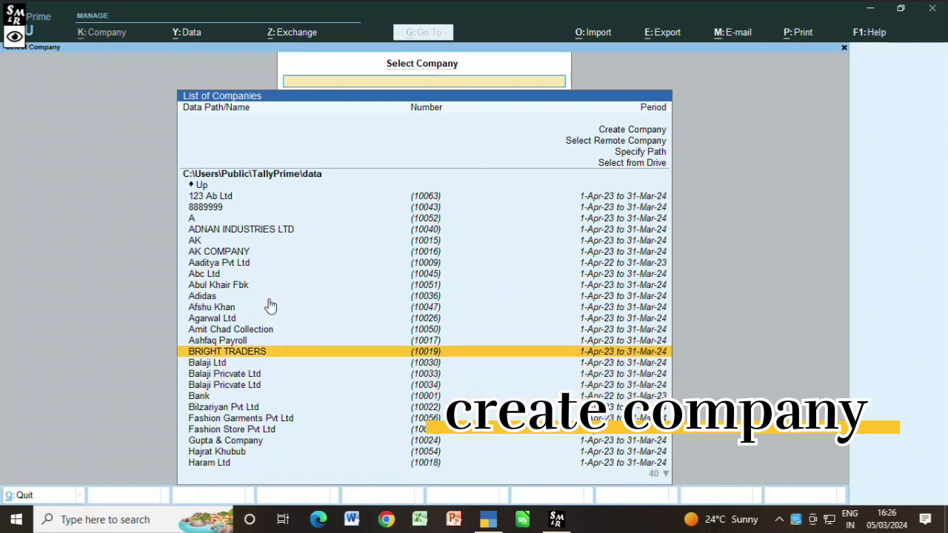
key("Up")
key("Up")
key("Up")
key("Up")
key("Up")
key("Up")
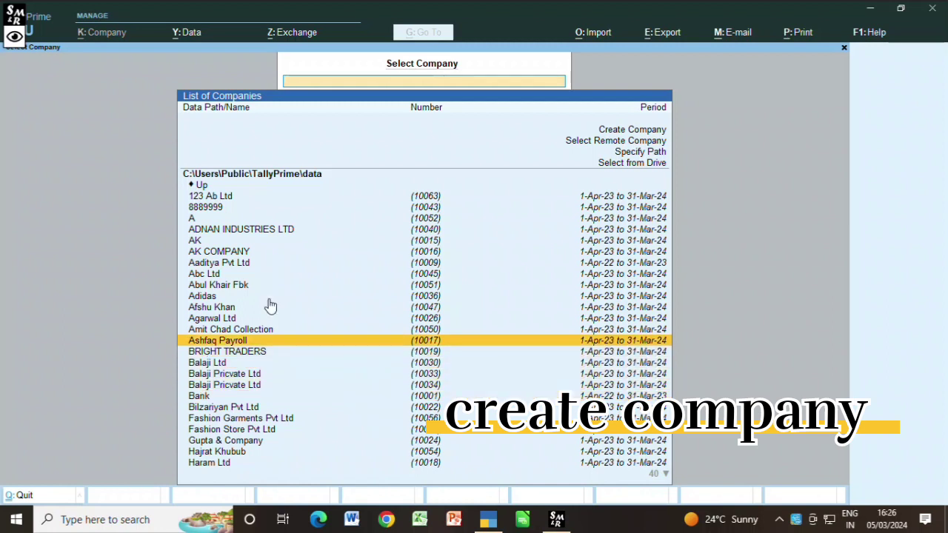
key("Up")
key("Up")
key("Up")
key("Up")
key("Up")
key("Up")
key("Up")
key("Up")
key("Up")
key("Up")
key("Up")
key("Up")
key("Up")
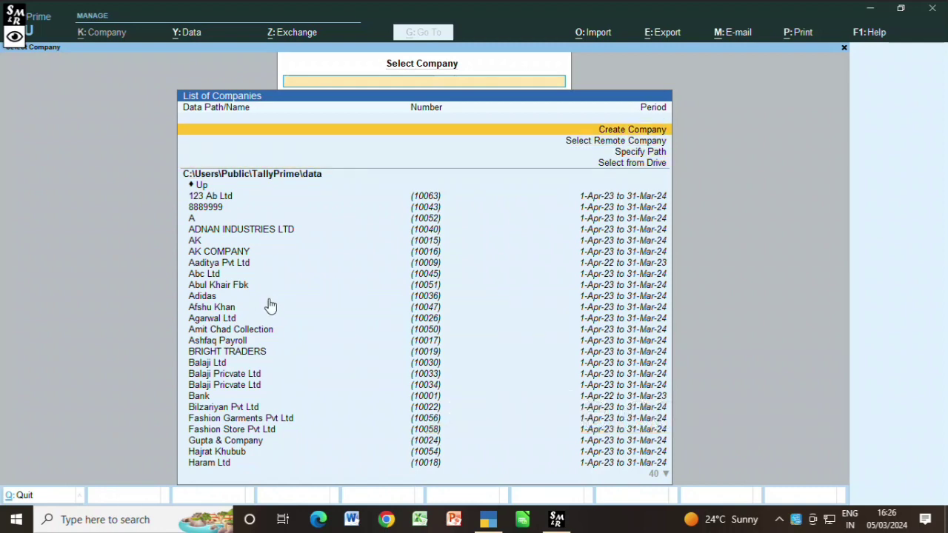
key("Return")
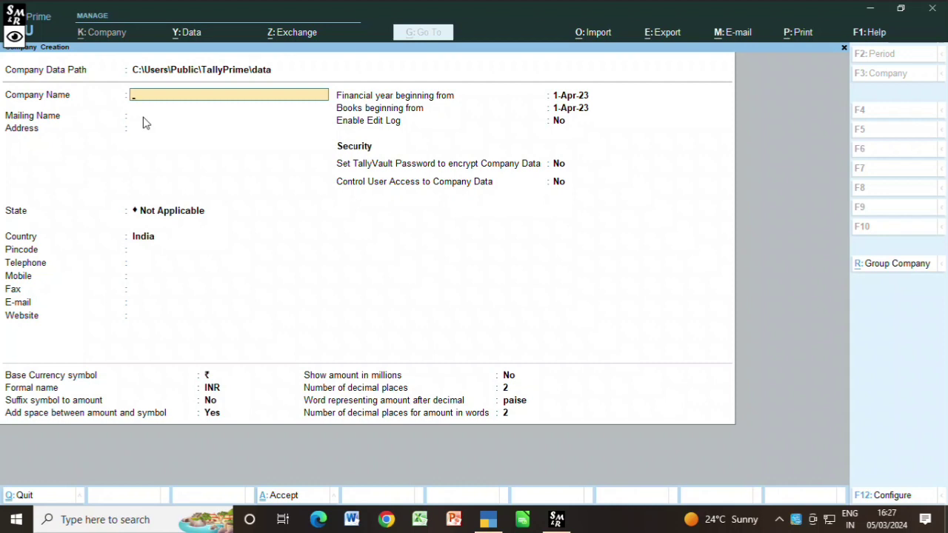
Step: Name the company Xyz Pvt Ltd, keep the matching mailing name, and enter a two-line address
type("Xyz Pvt Ltd")
key("Return")
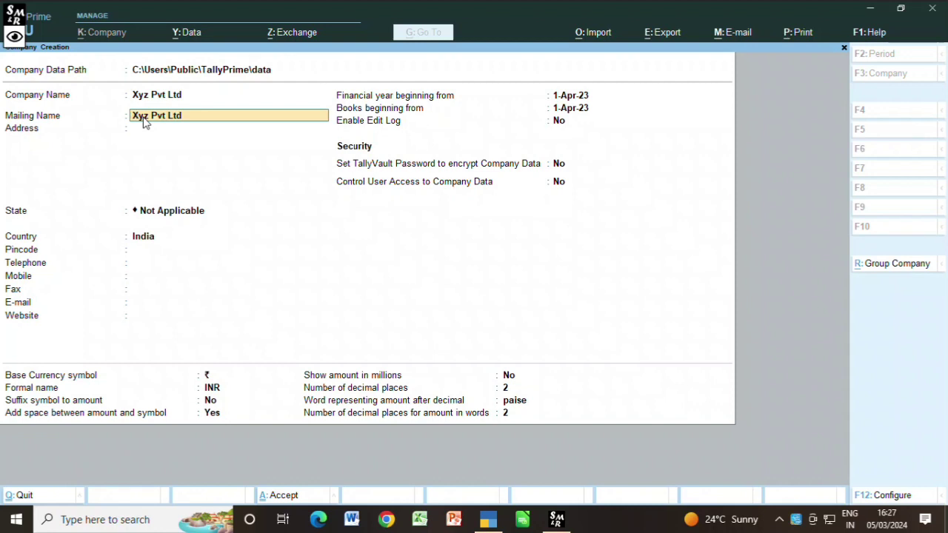
key("Return")
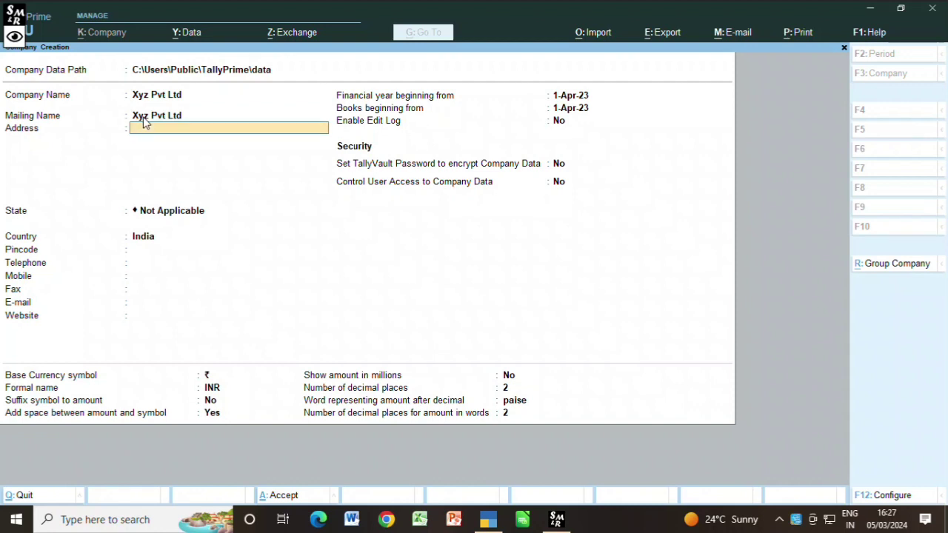
type("Saton Road")
key("Return")
type("Jhunjhunu")
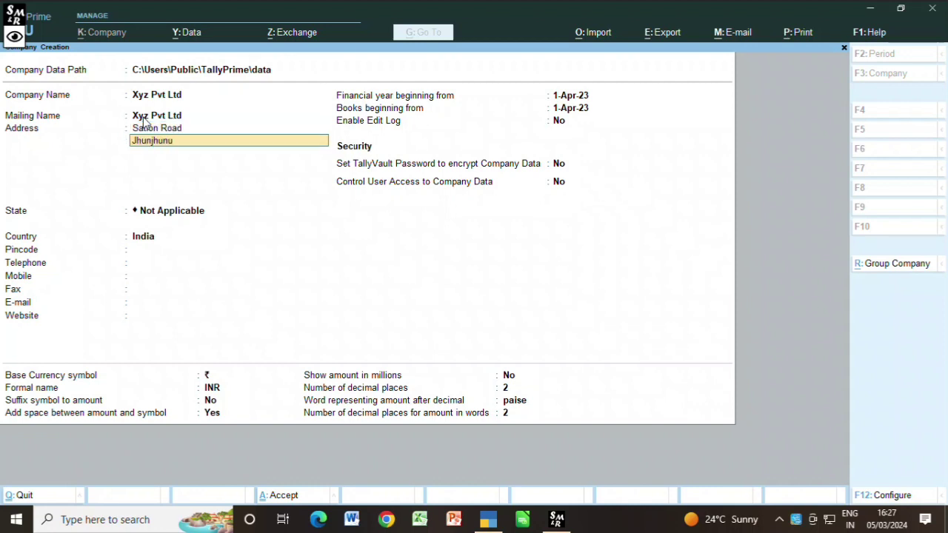
key("Return")
key("Return")
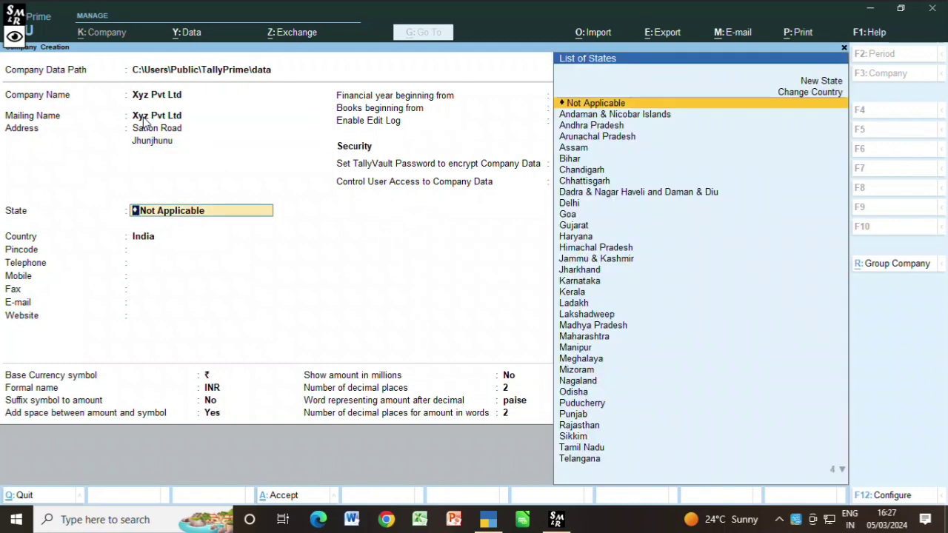
Step: Set the state to Rajasthan and enter the pincode, leaving telephone blank
type("Ra")
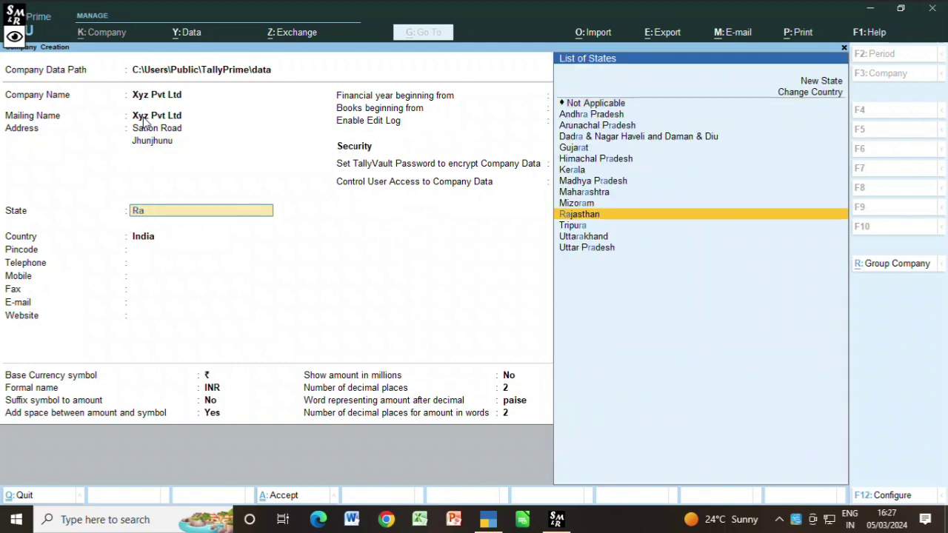
type("jasthan")
key("Return")
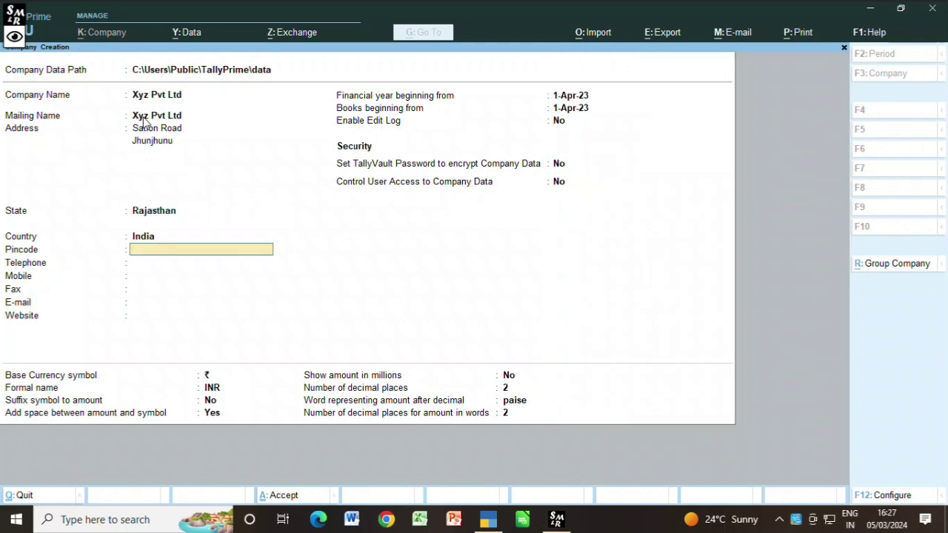
type("3330001")
key("Return")
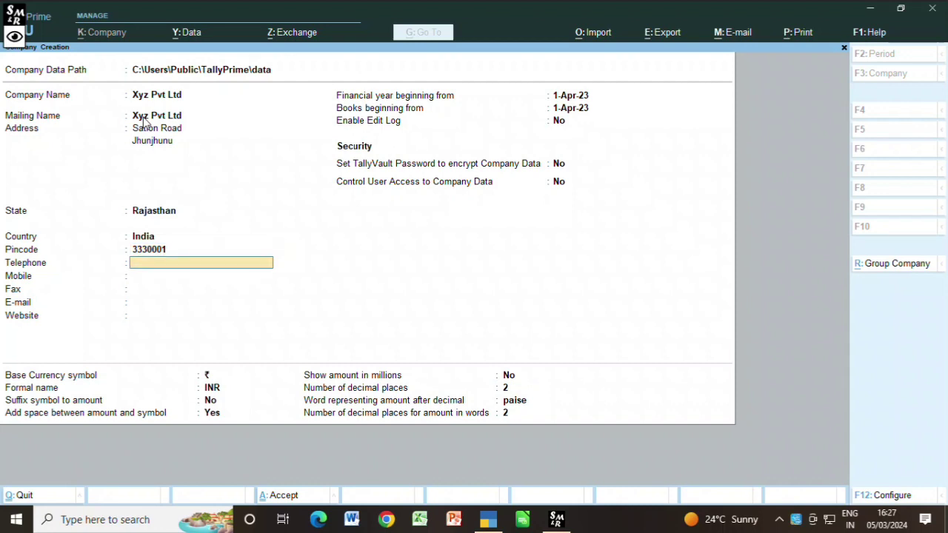
key("Return")
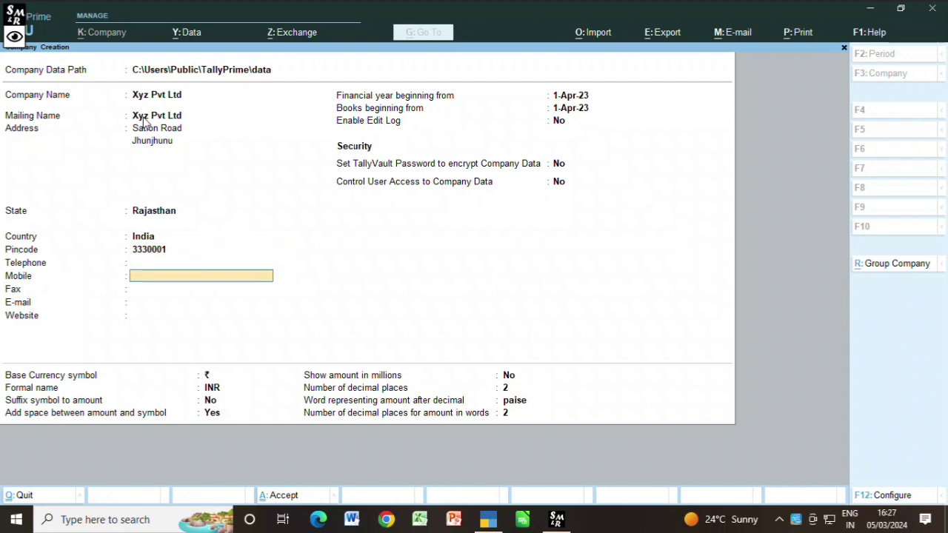
key("Return")
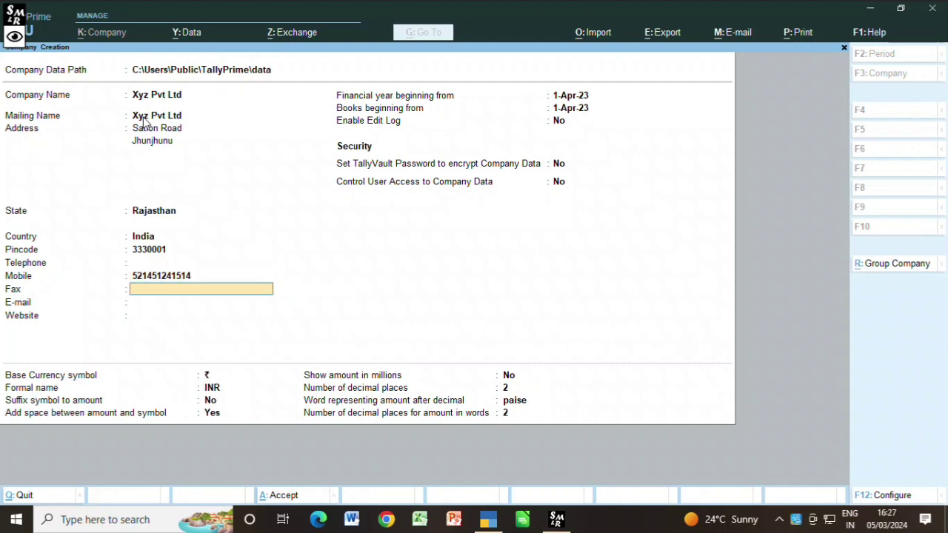
key("Return")
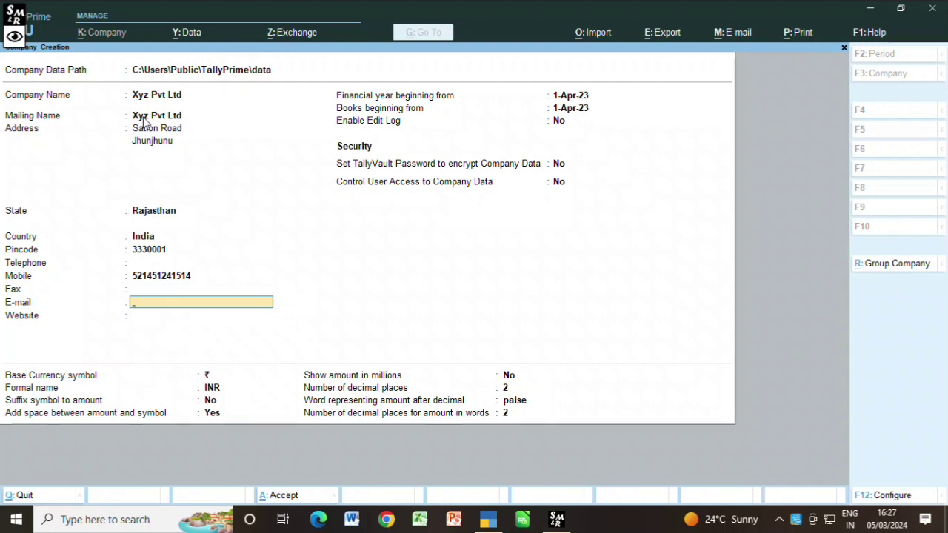
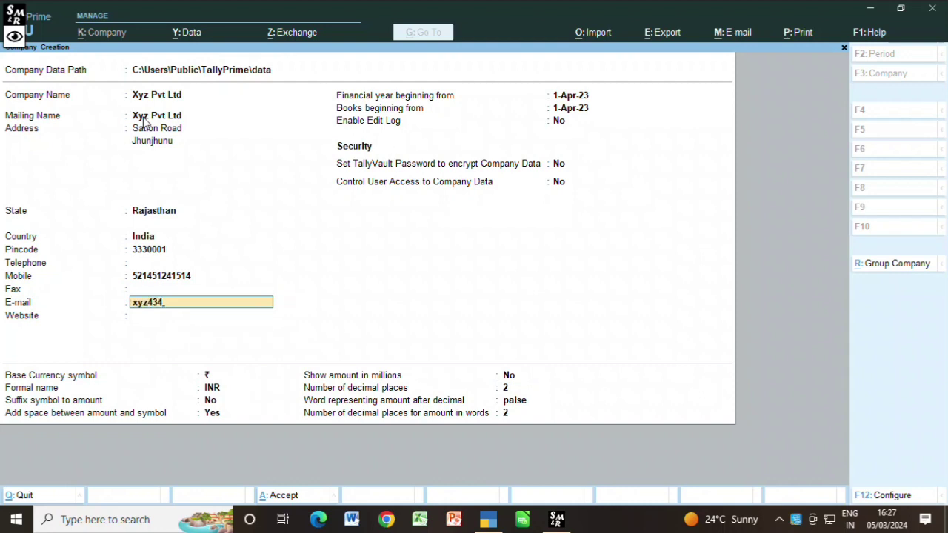
key("Return")
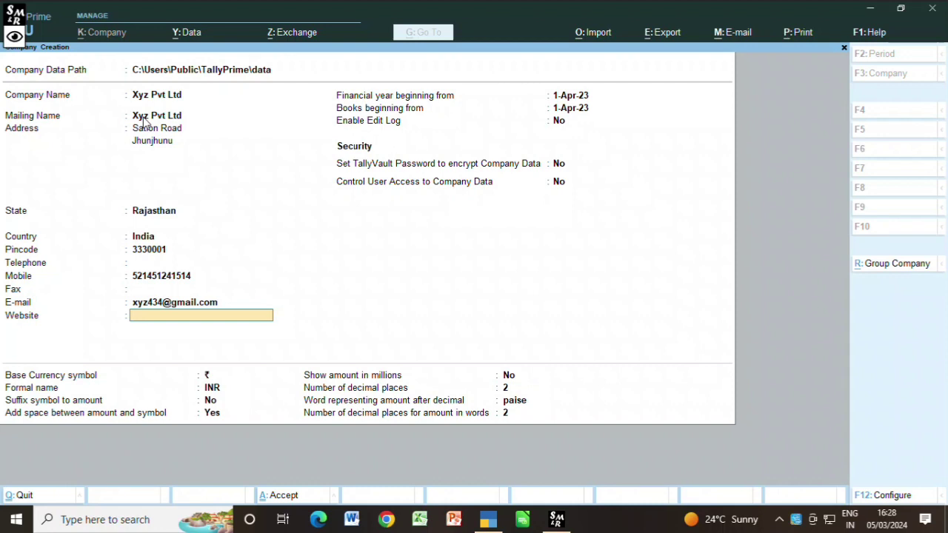
type("www.xyz.com")
key("Return")
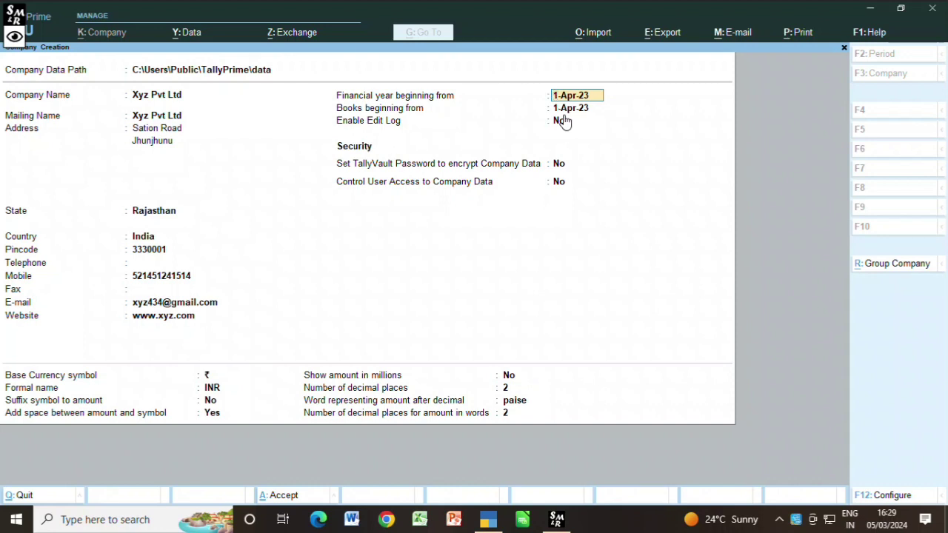
Step: Keep the financial year and books beginning from 1-Apr-23, with edit log left off
key("Return")
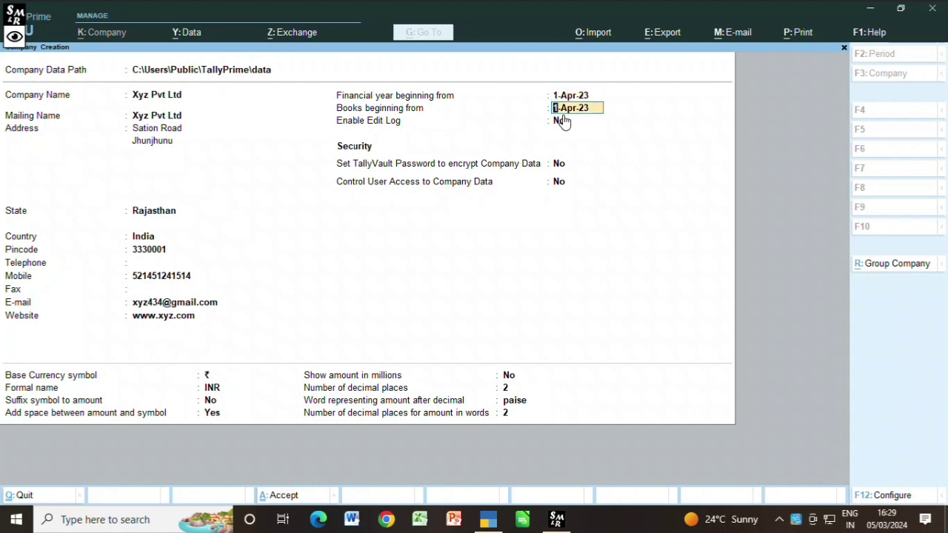
key("Return")
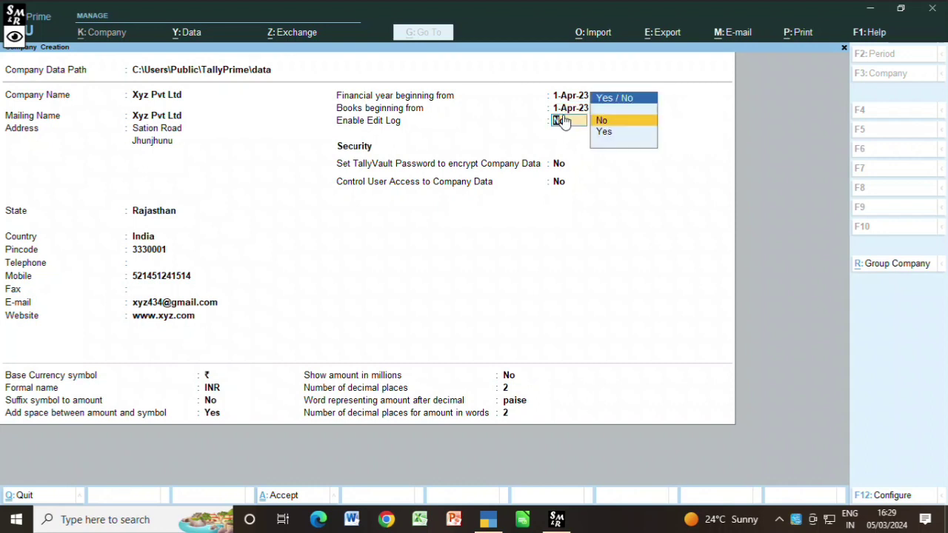
key("Return")
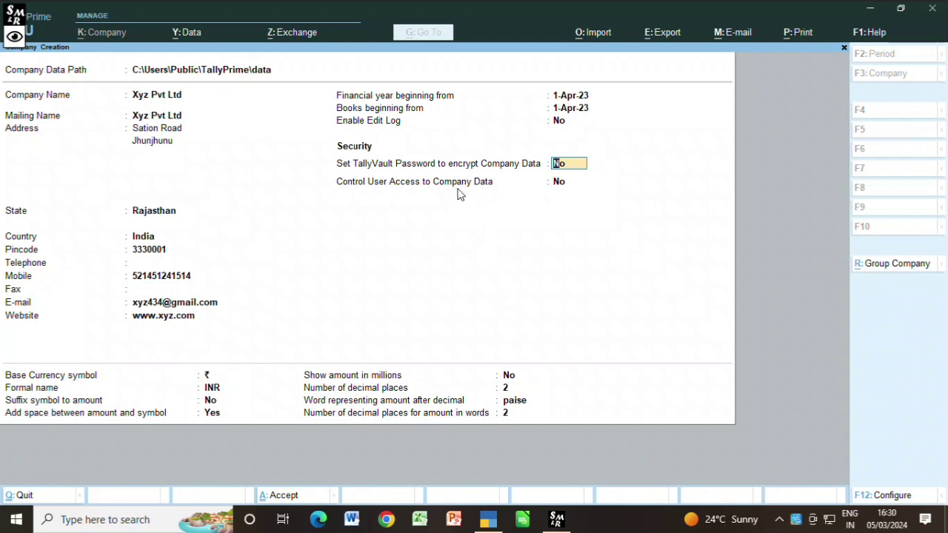
Step: Enable user access control with the administrator username and a confirmed password, leaving TallyAudit off
key("Return")
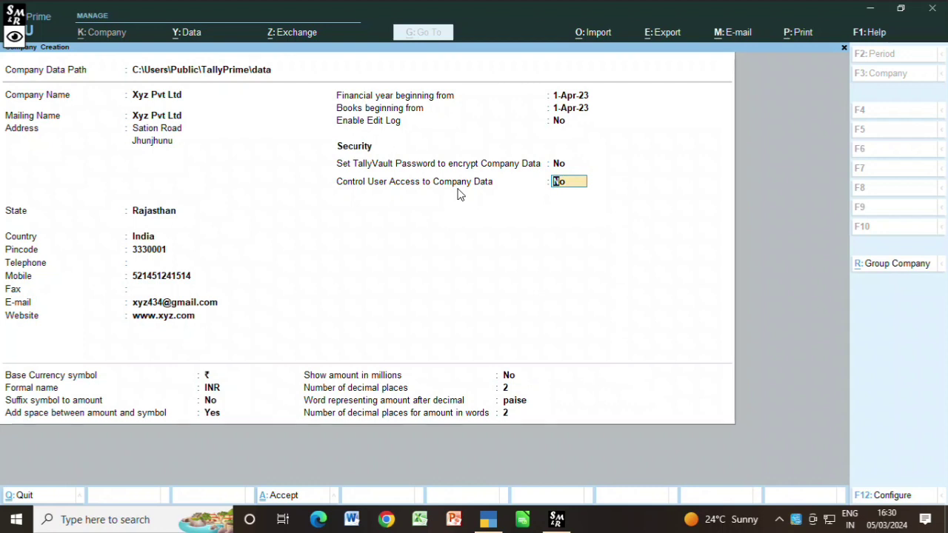
type("y")
key("Return")
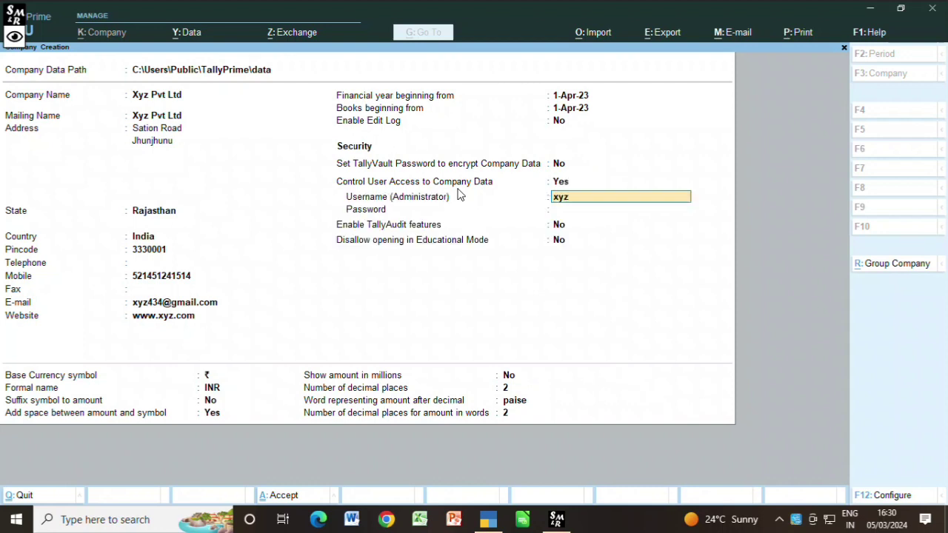
key("Return")
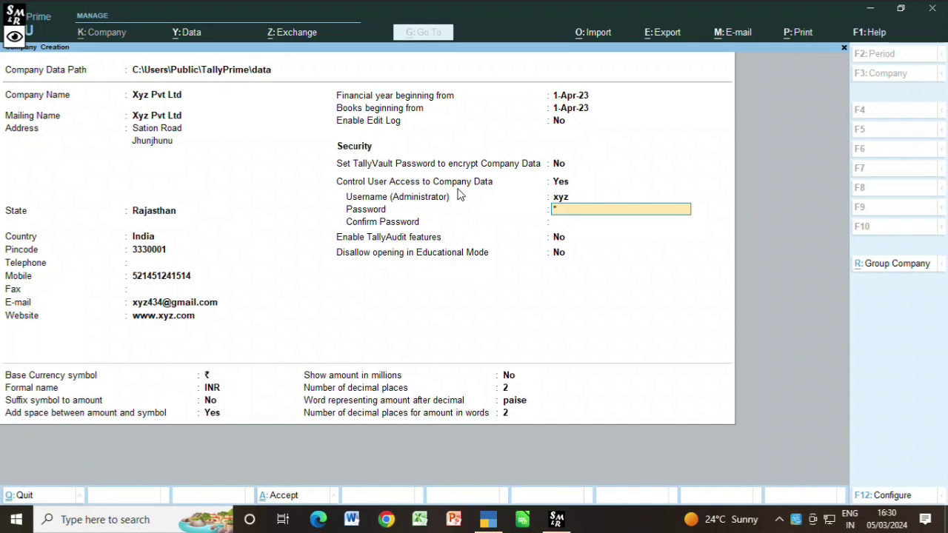
key("Return")
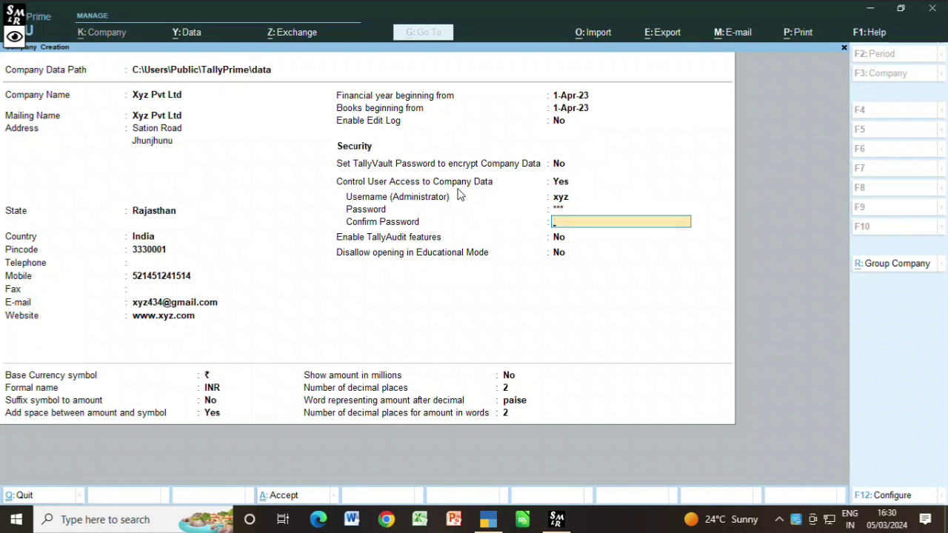
type("xyz")
key("Return")
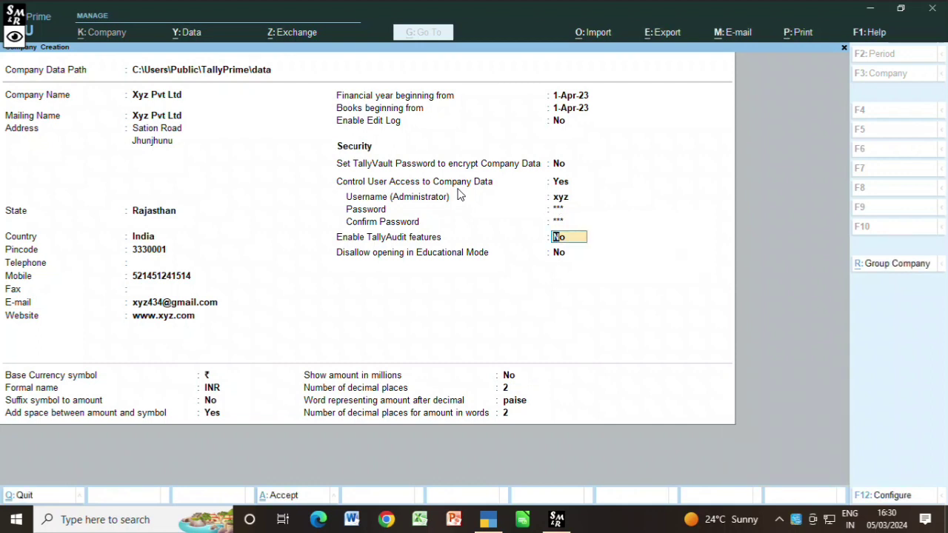
key("Return")
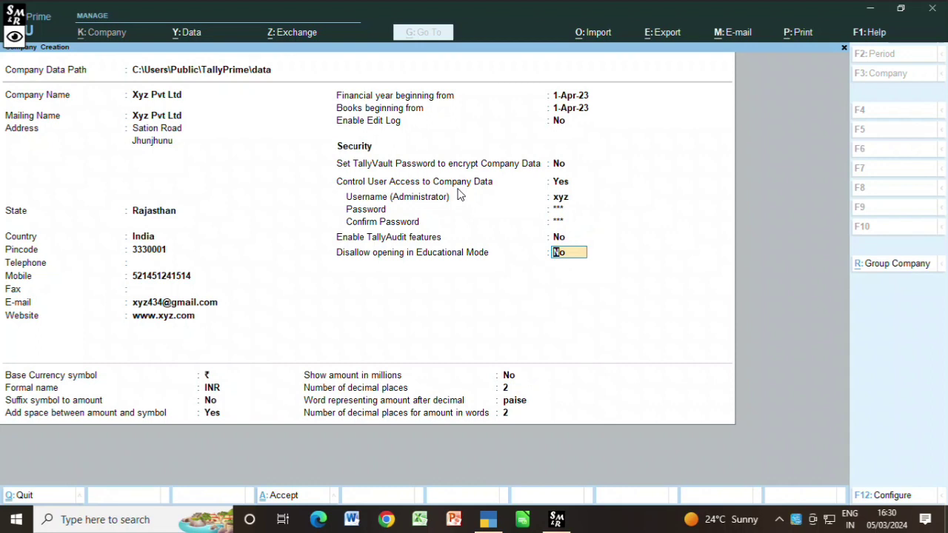
key("Return")
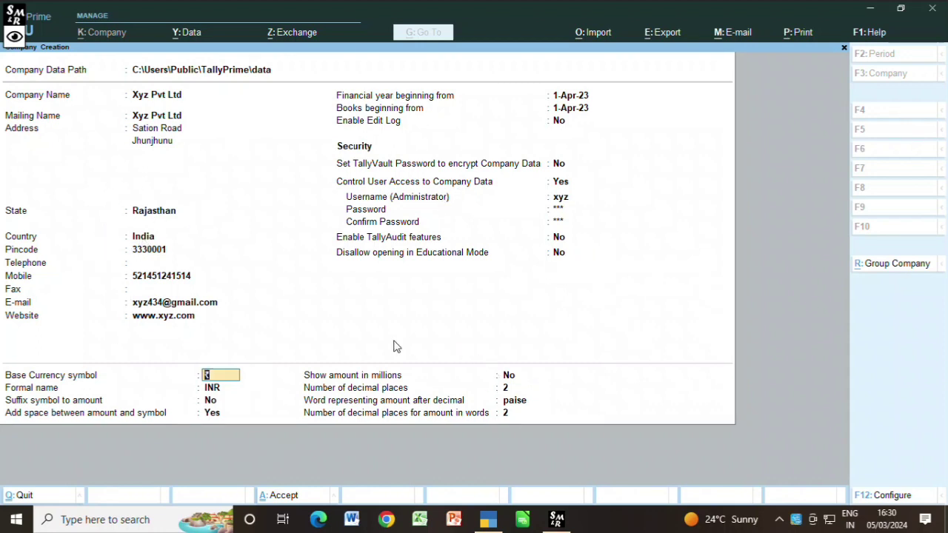
Step: Keep the default ₹ currency settings (formal name INR, 2 decimal places) up to the Accept prompt
left_click(222, 389)
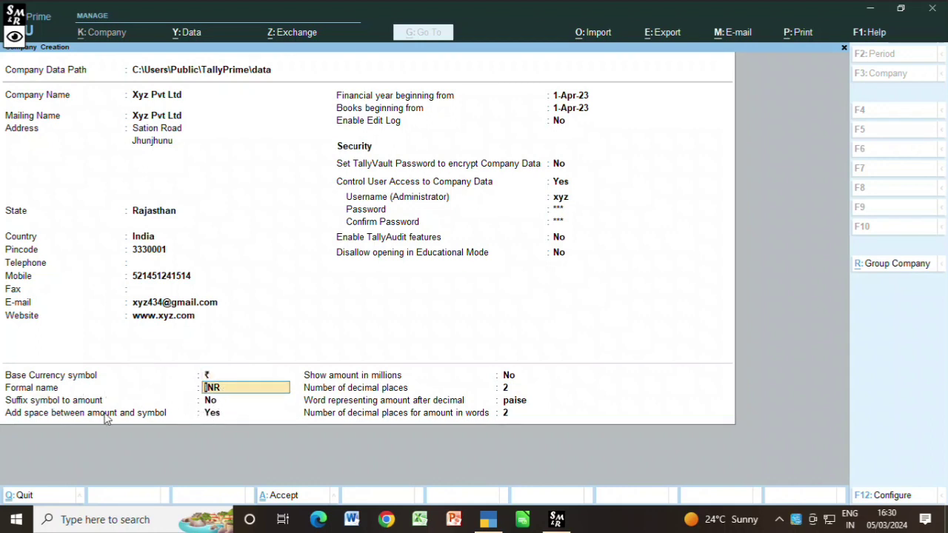
key("Return")
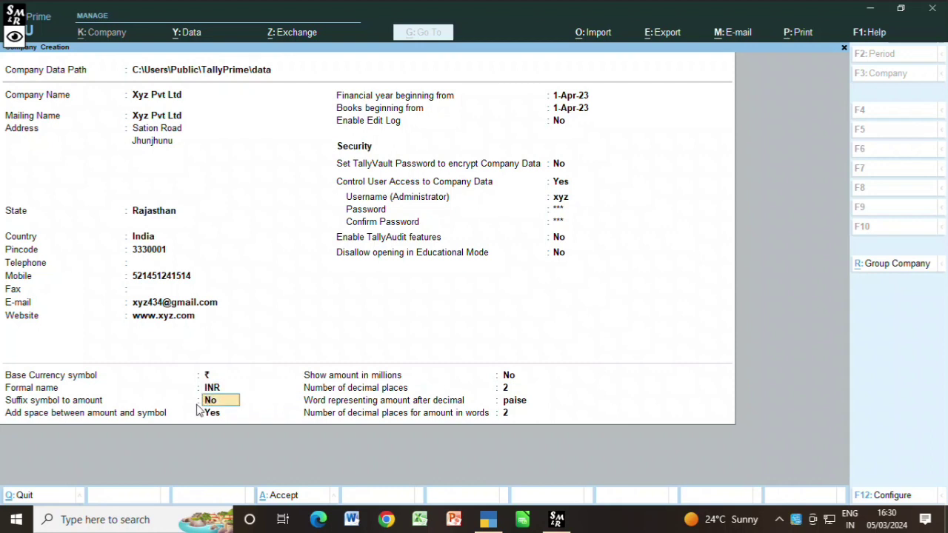
key("Return")
key("Return")
key("Return")
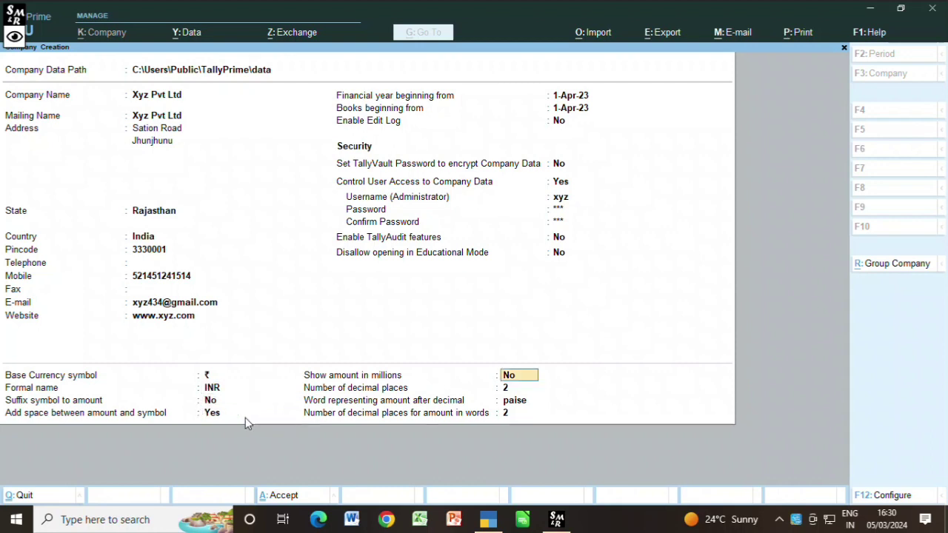
key("Return")
key("Return")
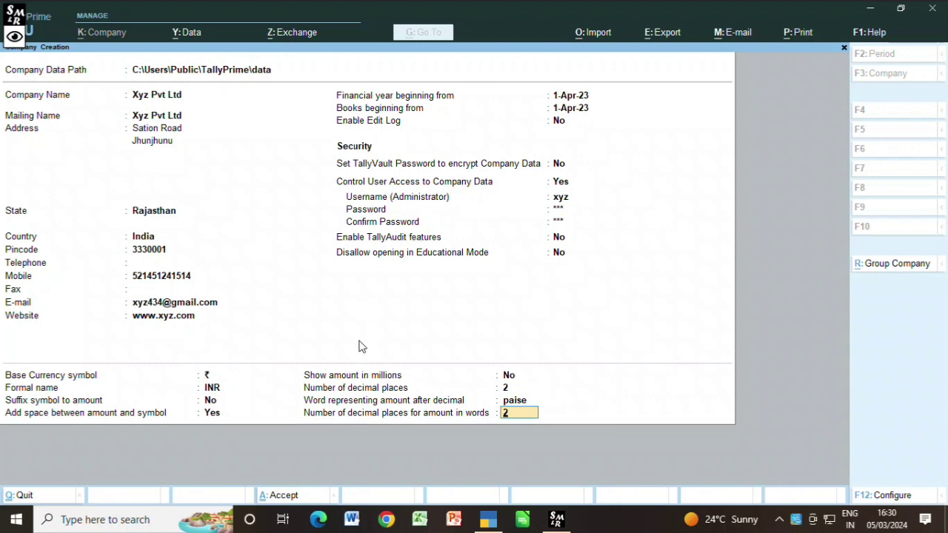
key("Return")
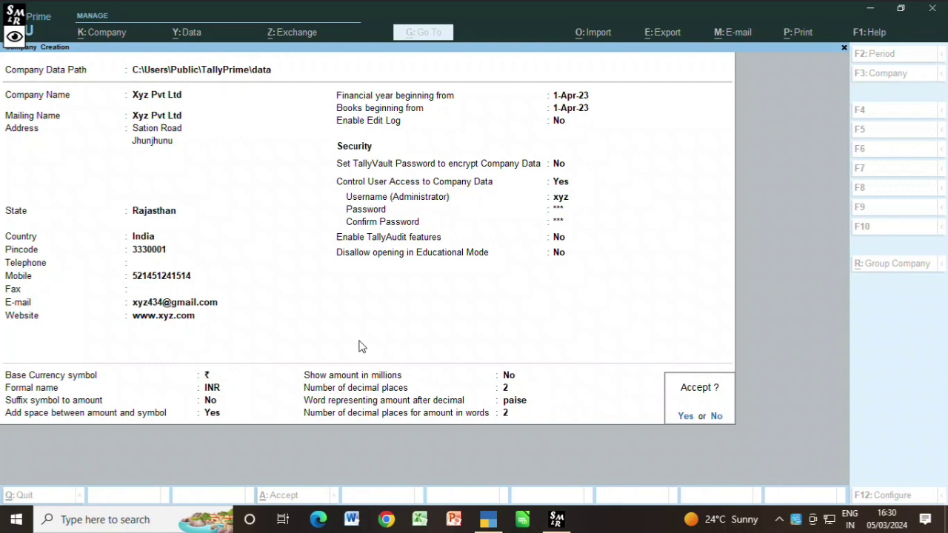
Step: Save Xyz Pvt Ltd and log in with the administrator username and password
key("Return")
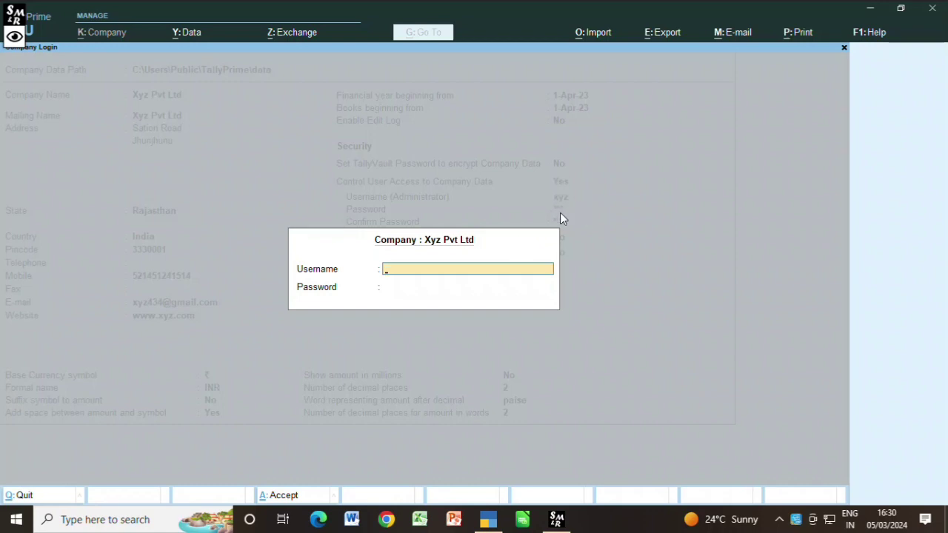
type("xyz")
key("Return")
type("xyz")
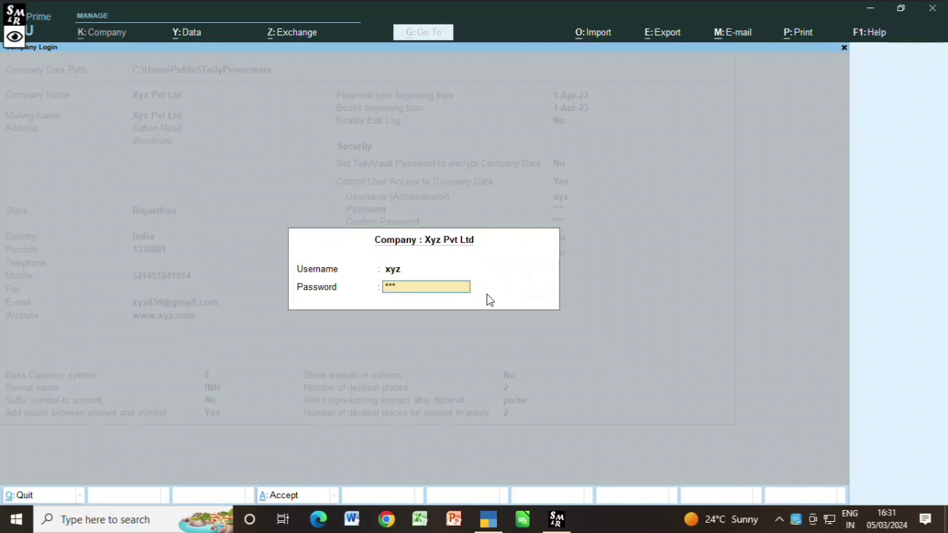
key("Return")
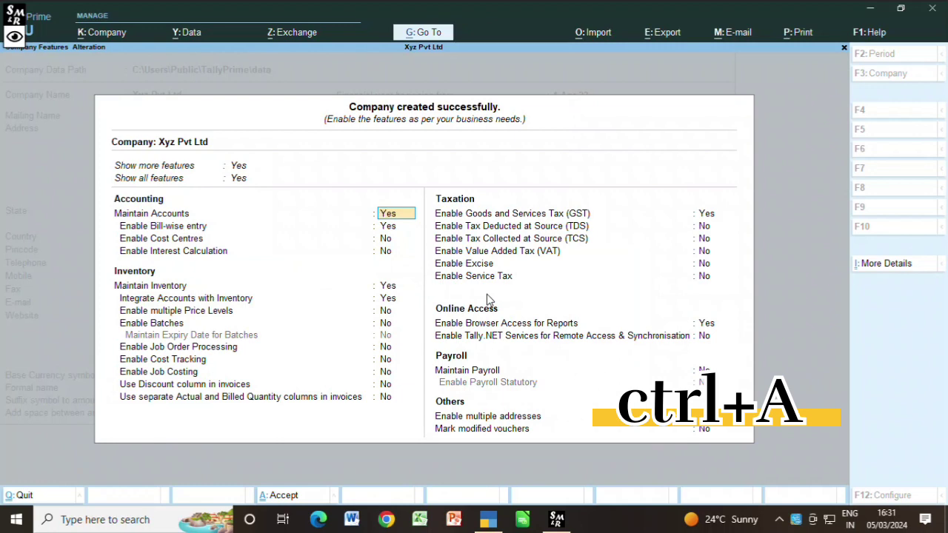
Step: Accept the default company features to reach the Gateway of Tally for Xyz Pvt Ltd
key("ctrl+a")
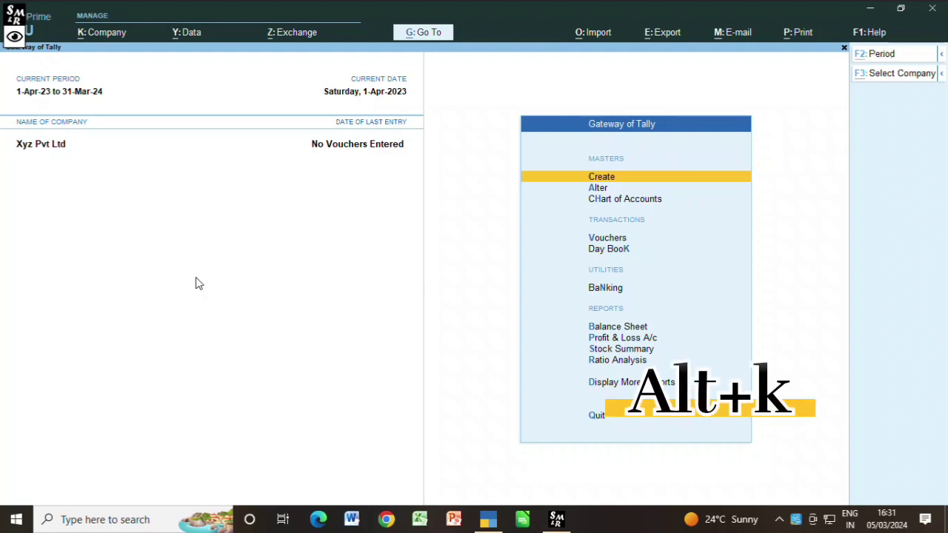
Step: Alter the company's name to 1xyz Pvt Ltd and save the change
key("alt+k")
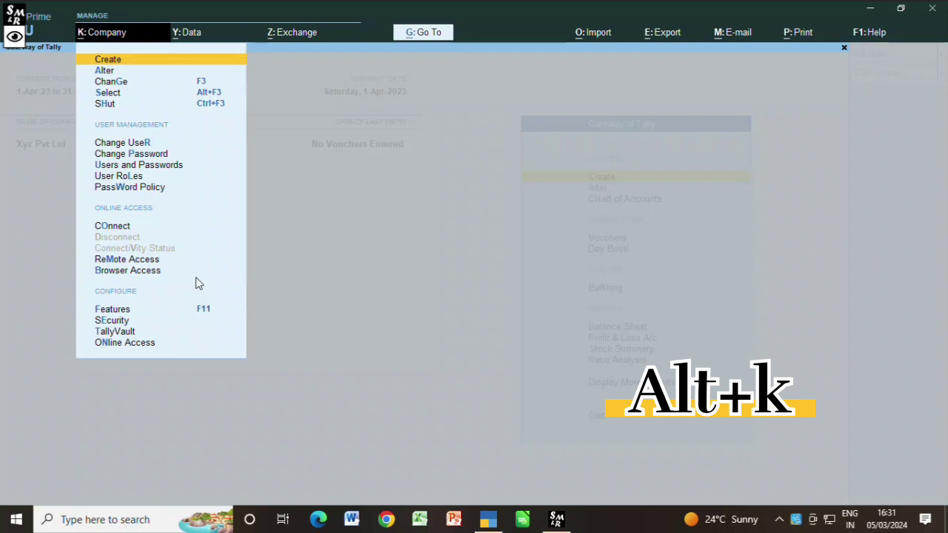
key("Down")
key("Return")
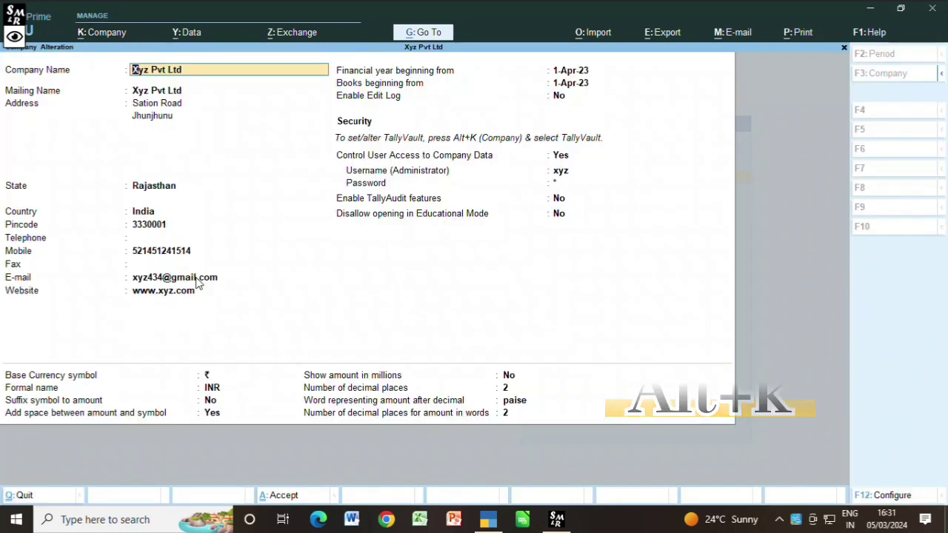
type("1x")
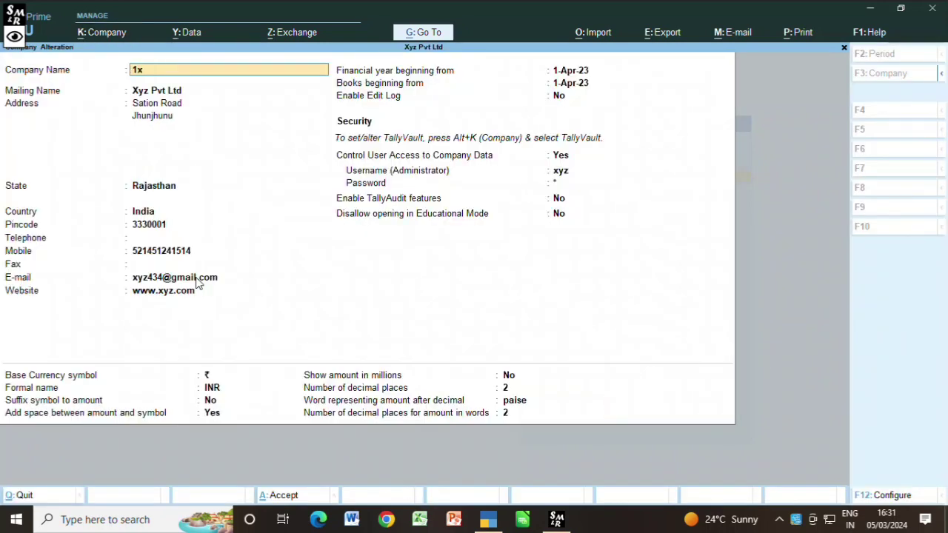
type("yz Pvt Ltd")
key("ctrl+a")
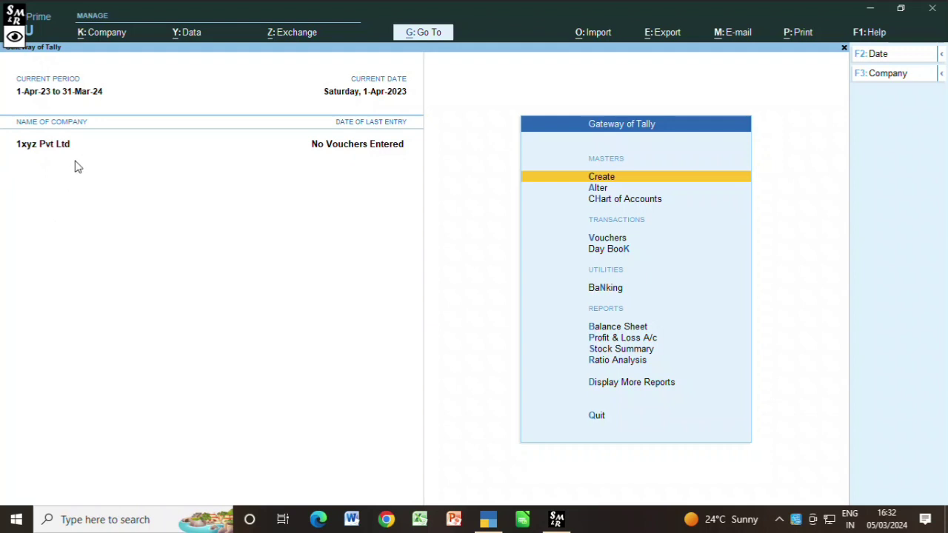
key("alt")
key("alt+k")
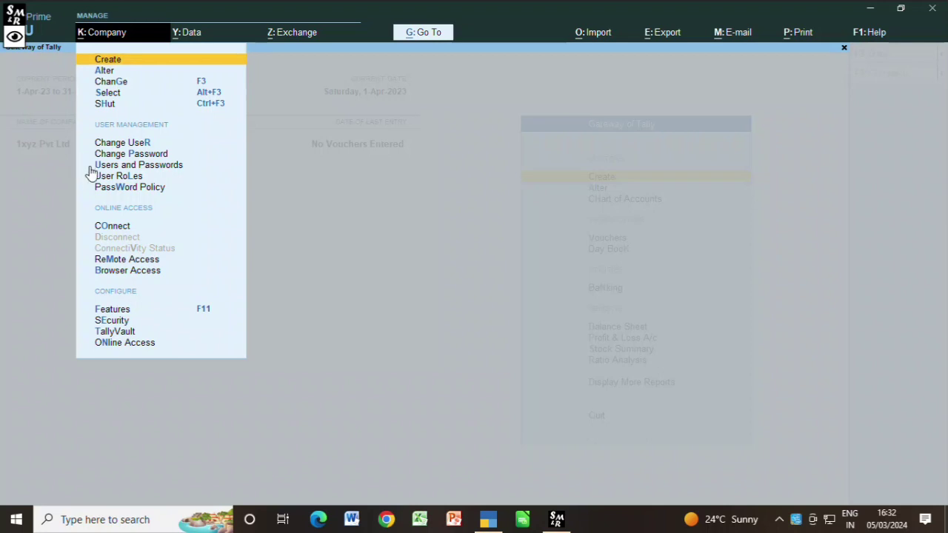
key("Escape")
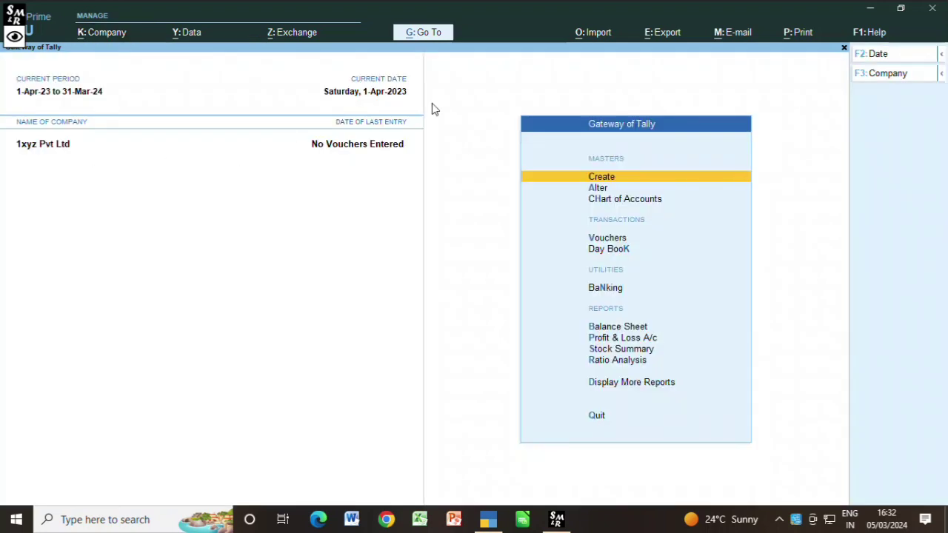